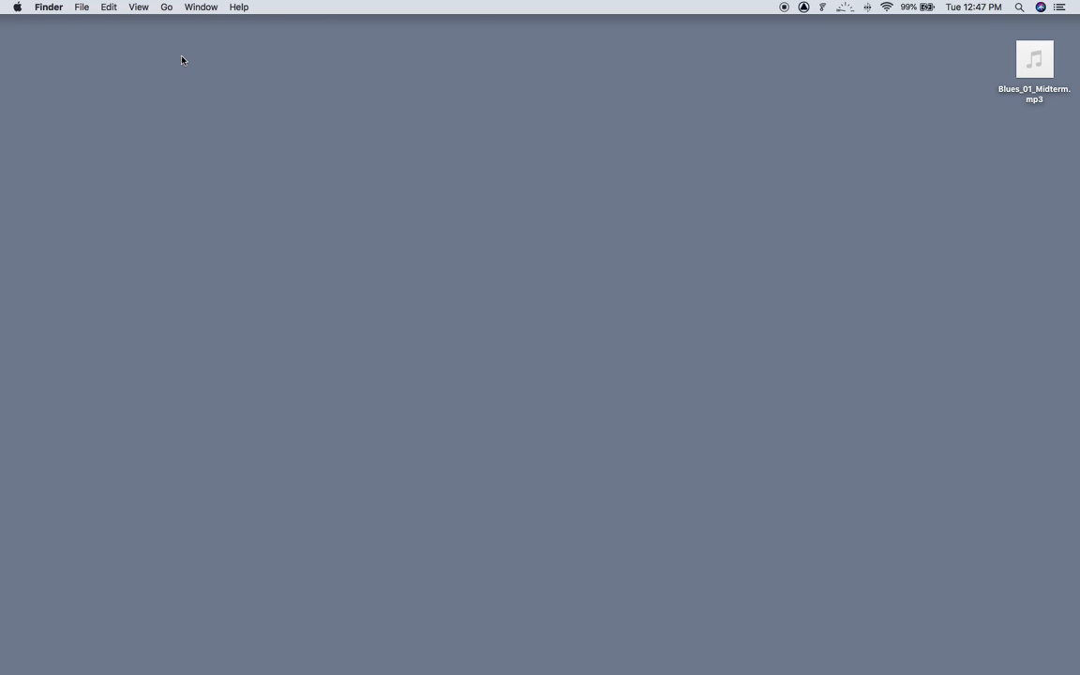
Launch GarageBand from the Applications folder and create an empty project.
click(166, 9)
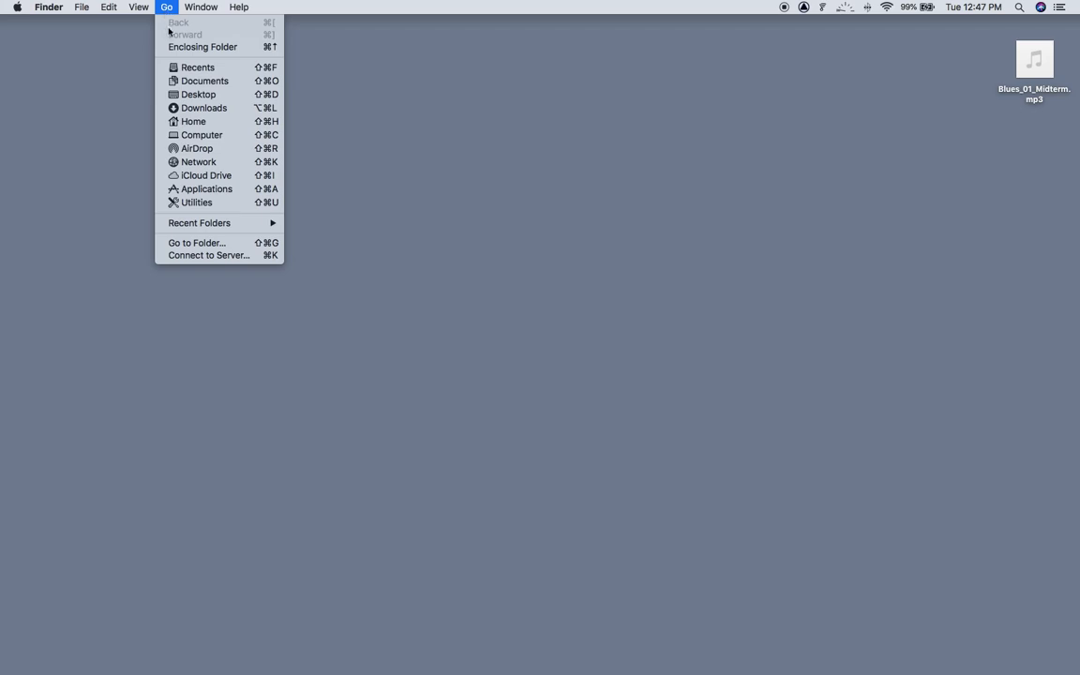
click(187, 190)
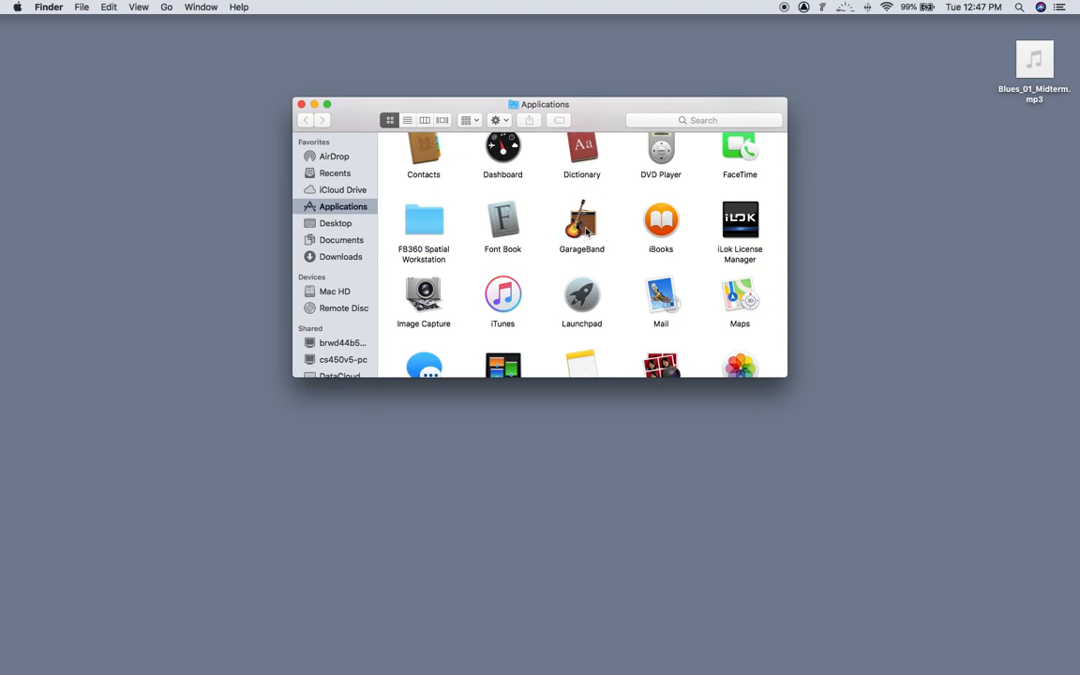
double_click(584, 225)
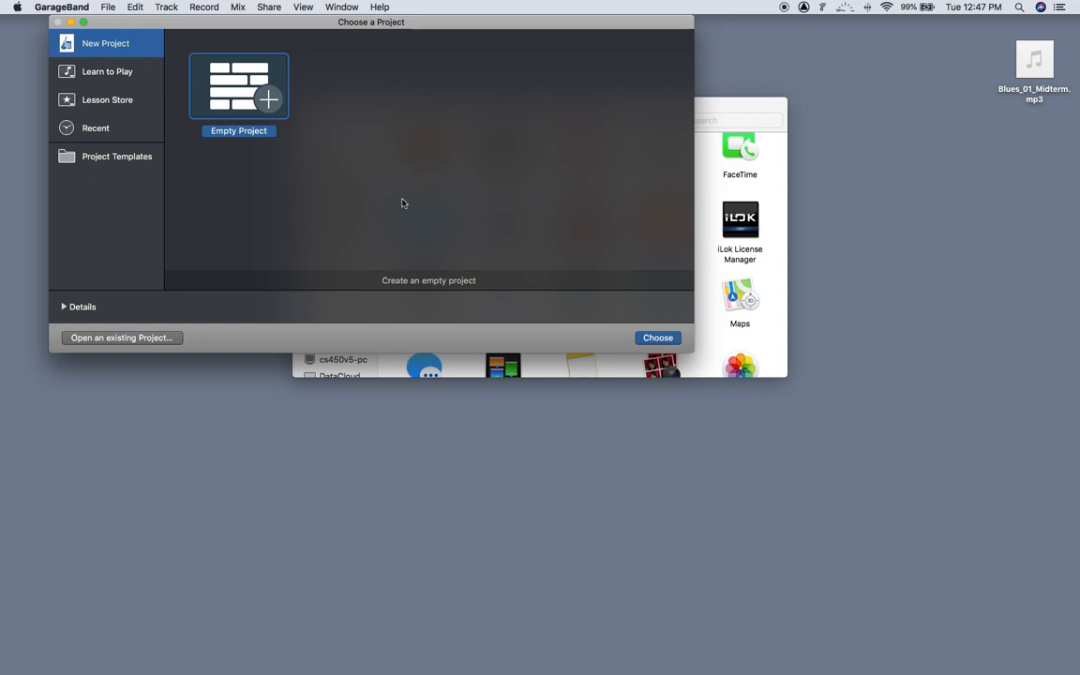
key(Return)
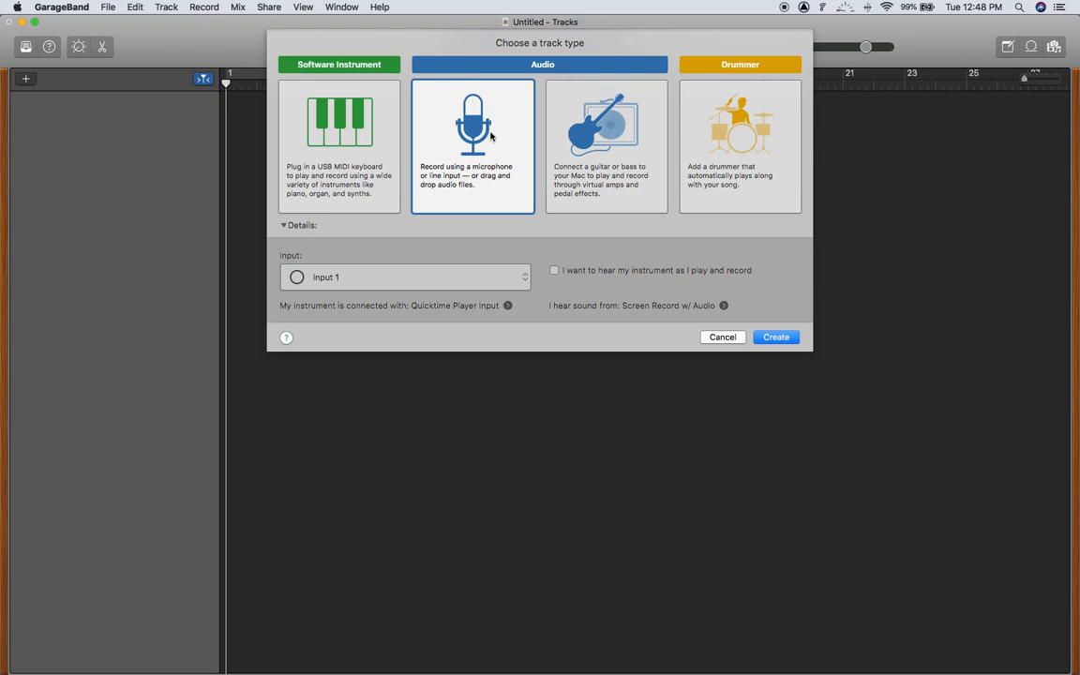
Create an audio track of the microphone or line input type, using Input 1.
click(566, 136)
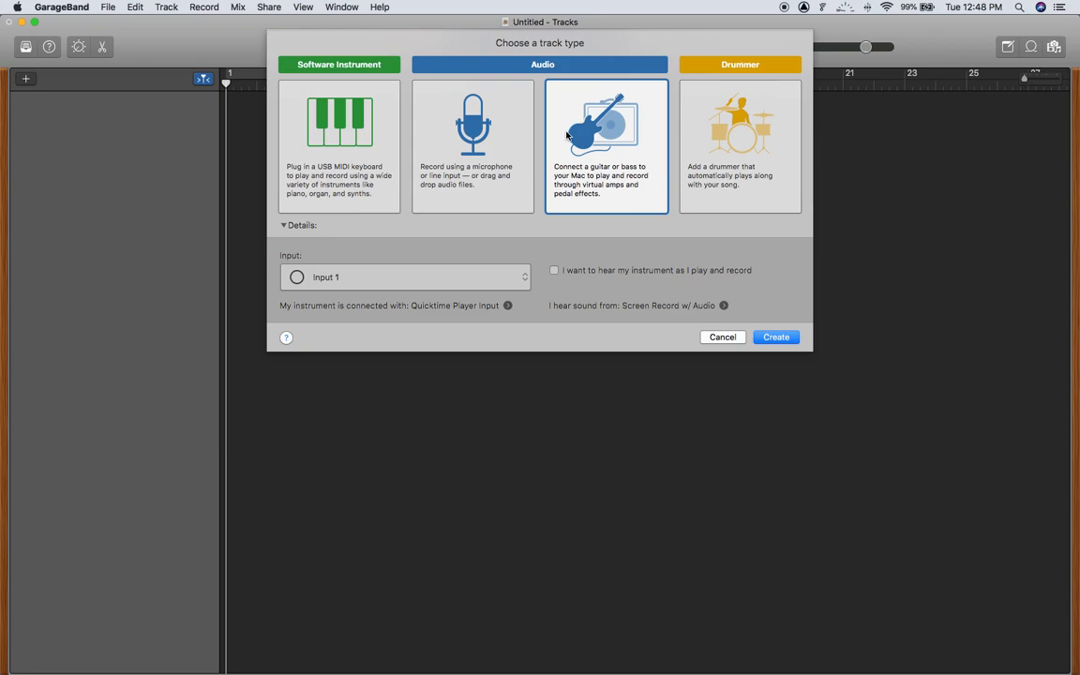
click(490, 134)
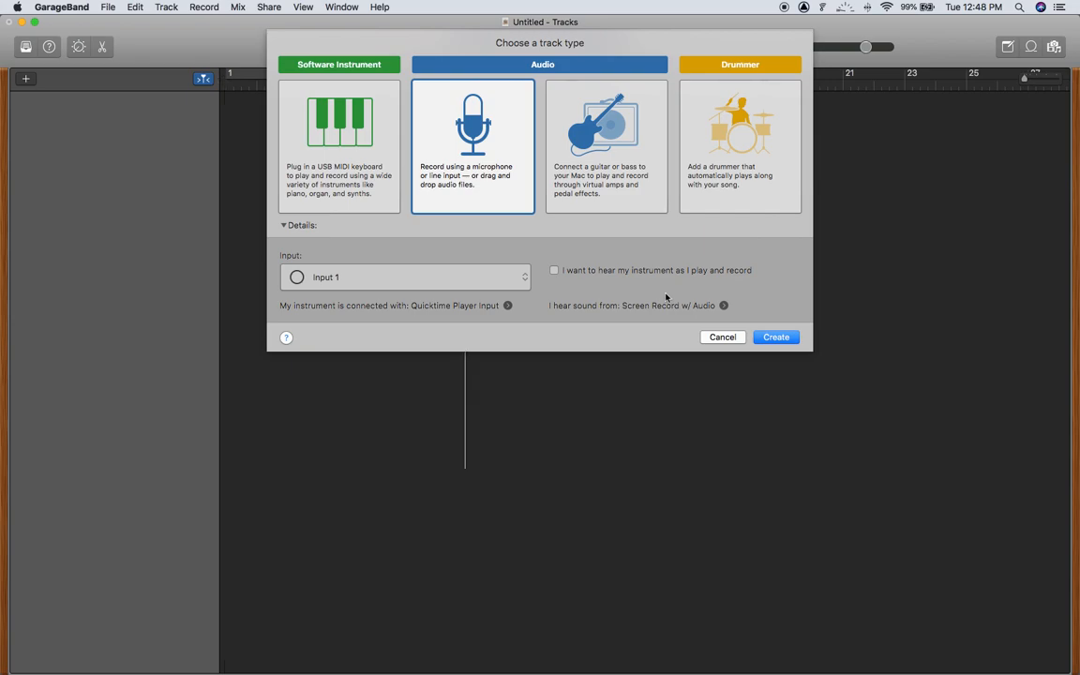
key(Return)
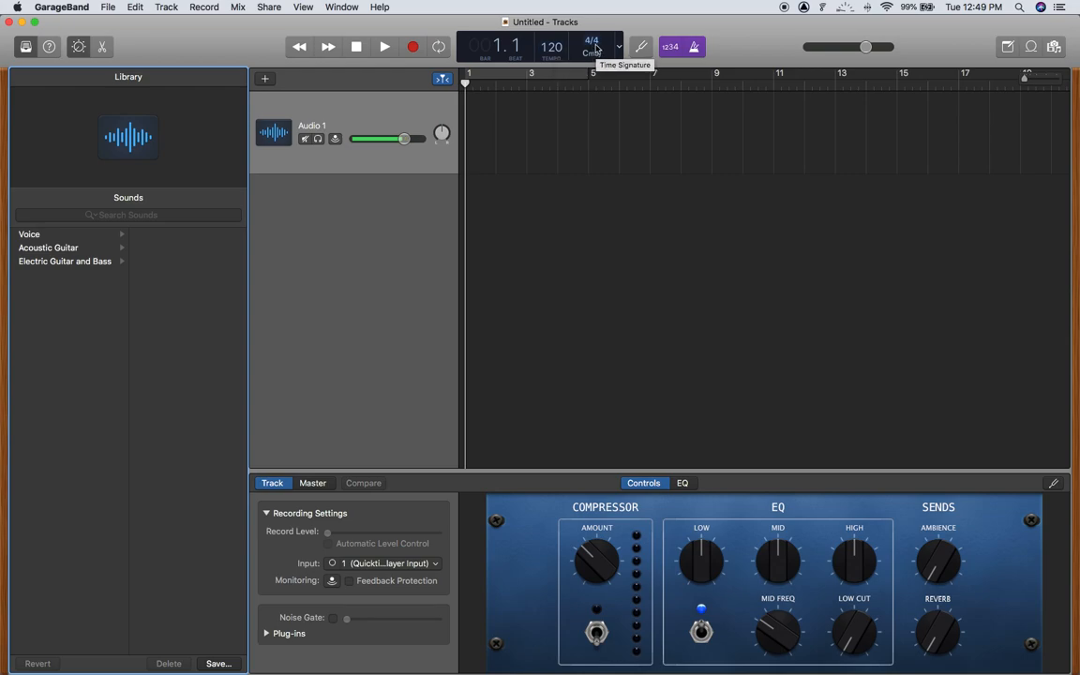
Show the instrument tuner briefly and close it, and turn off the metronome.
click(642, 52)
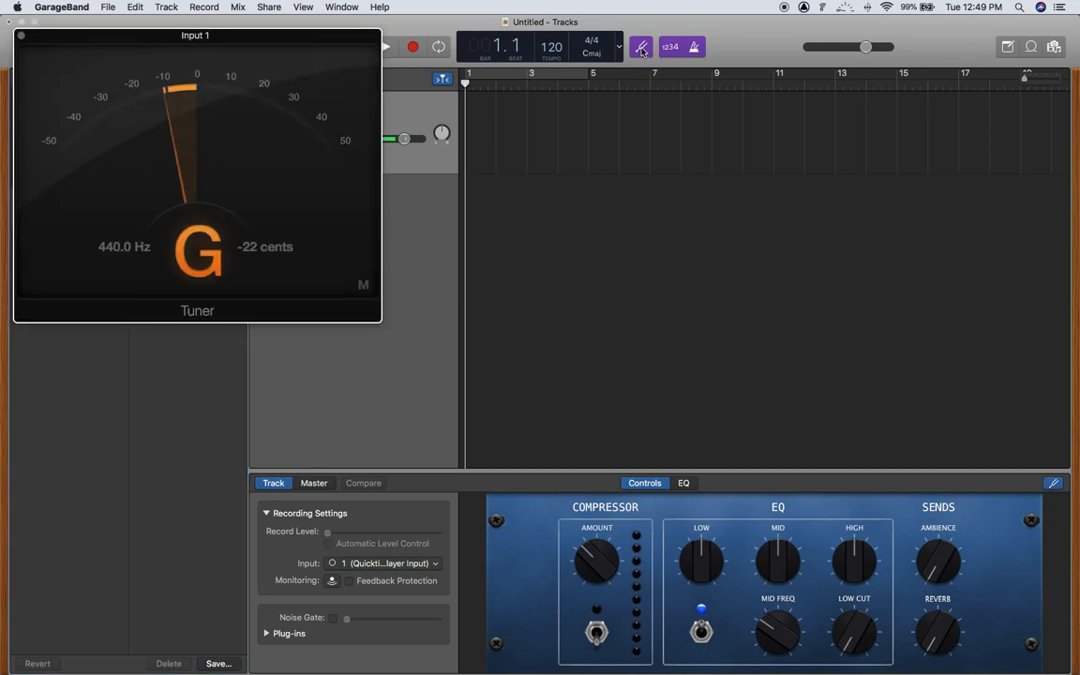
click(20, 36)
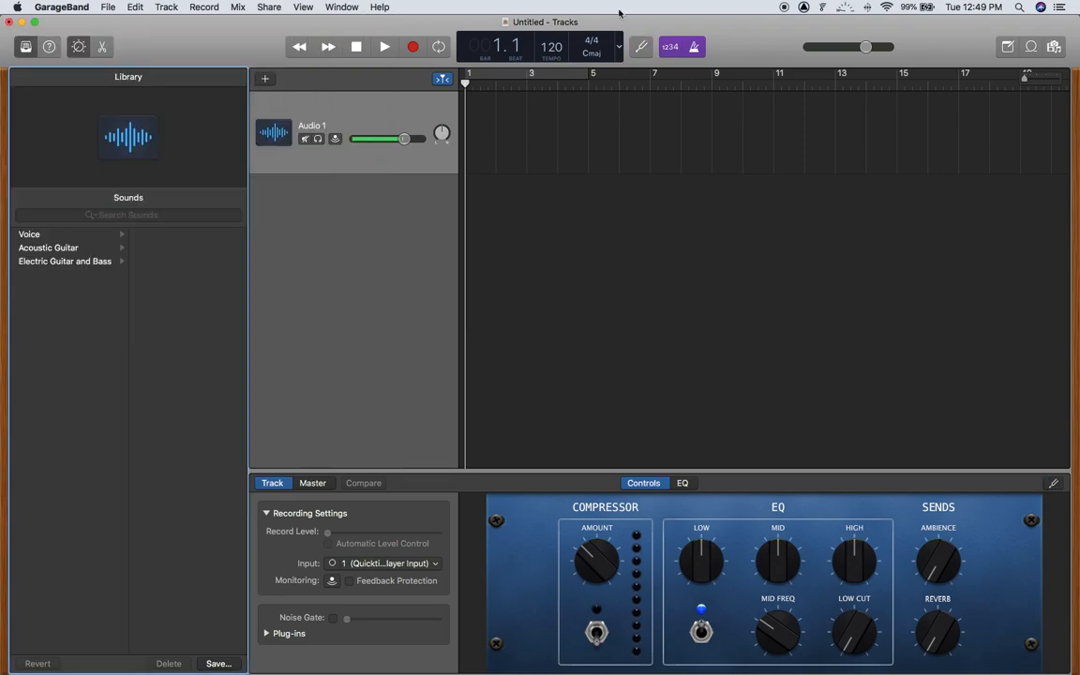
click(696, 49)
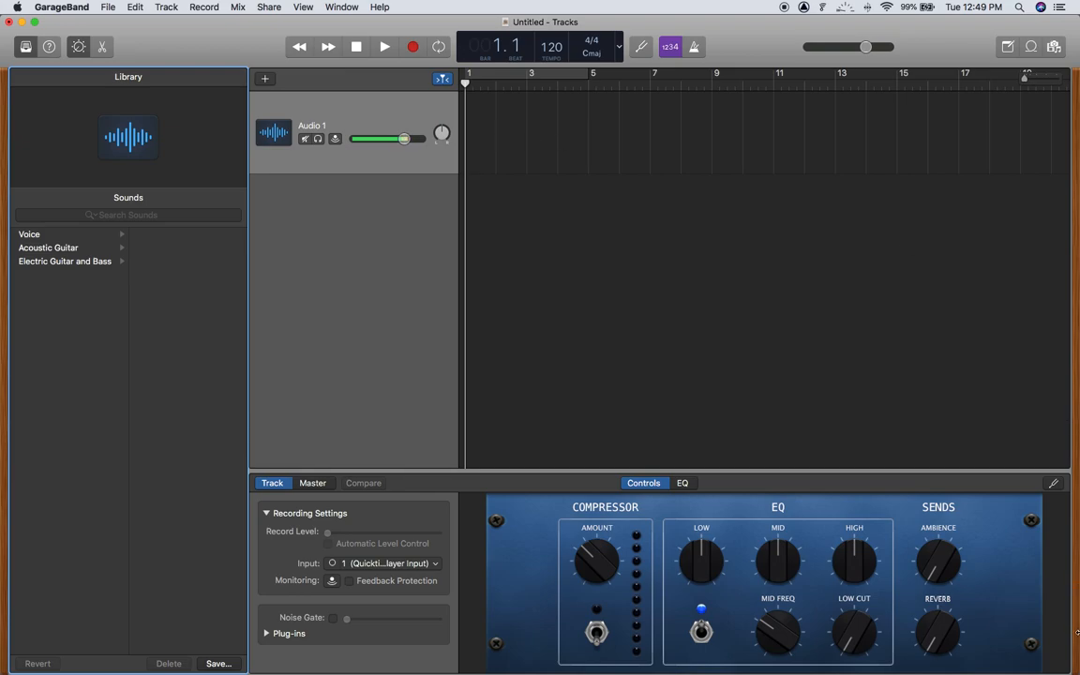
Import Blues_01_Midterm.mp3 from the desktop onto the Audio 1 track, starting at bar 1.
drag(1076, 631, 975, 635)
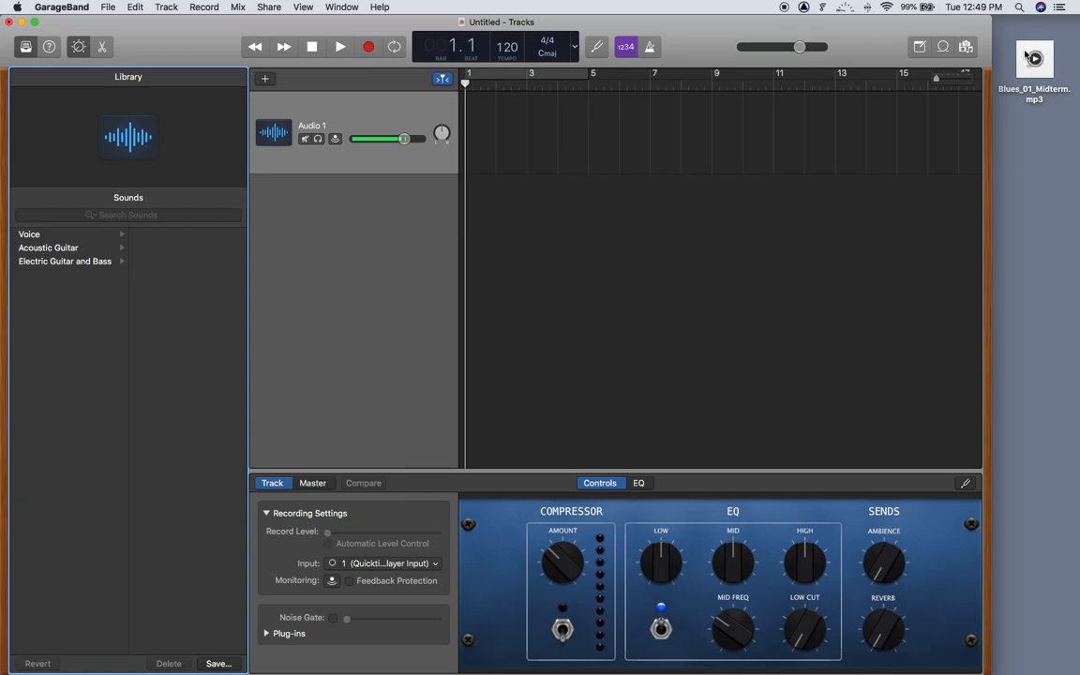
click(1029, 57)
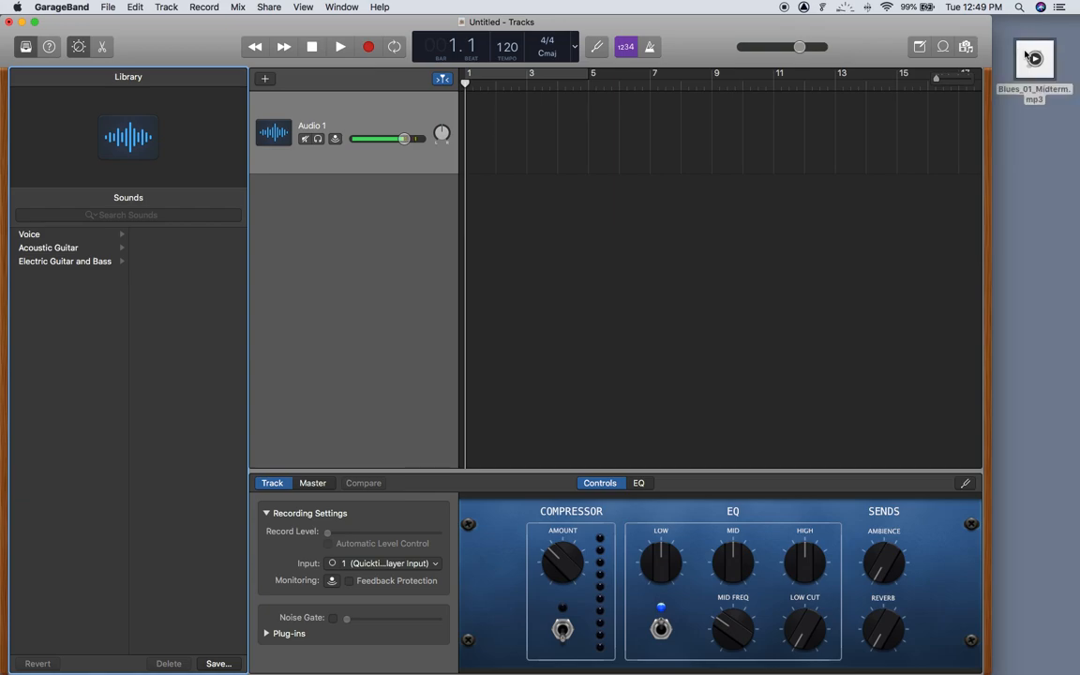
drag(1032, 56, 468, 109)
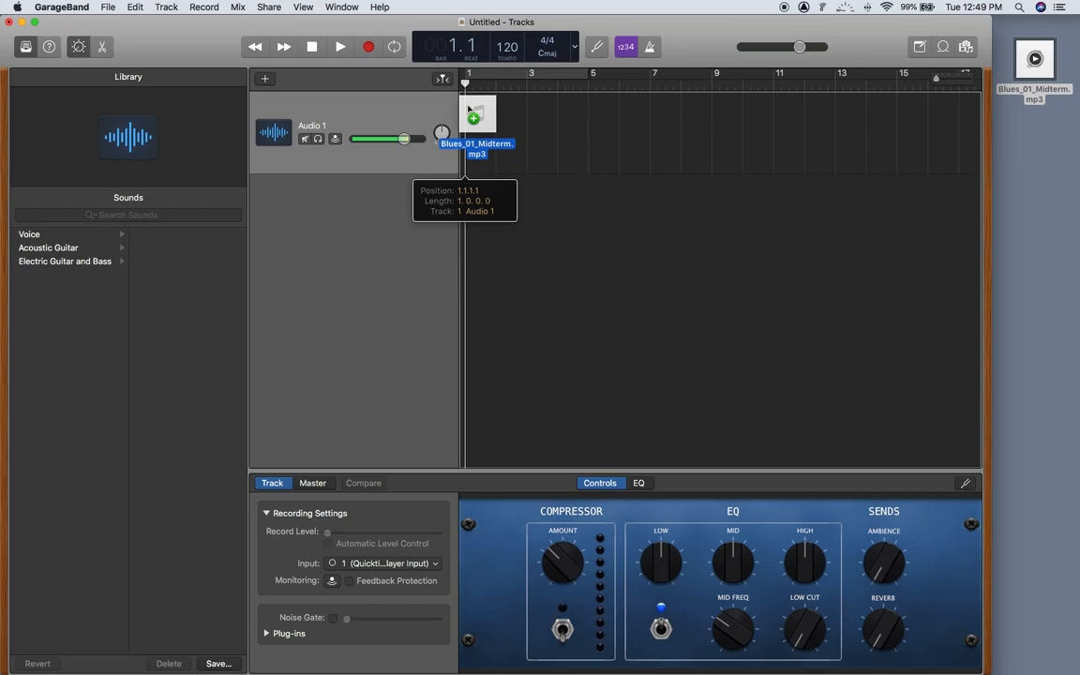
drag(468, 109, 468, 110)
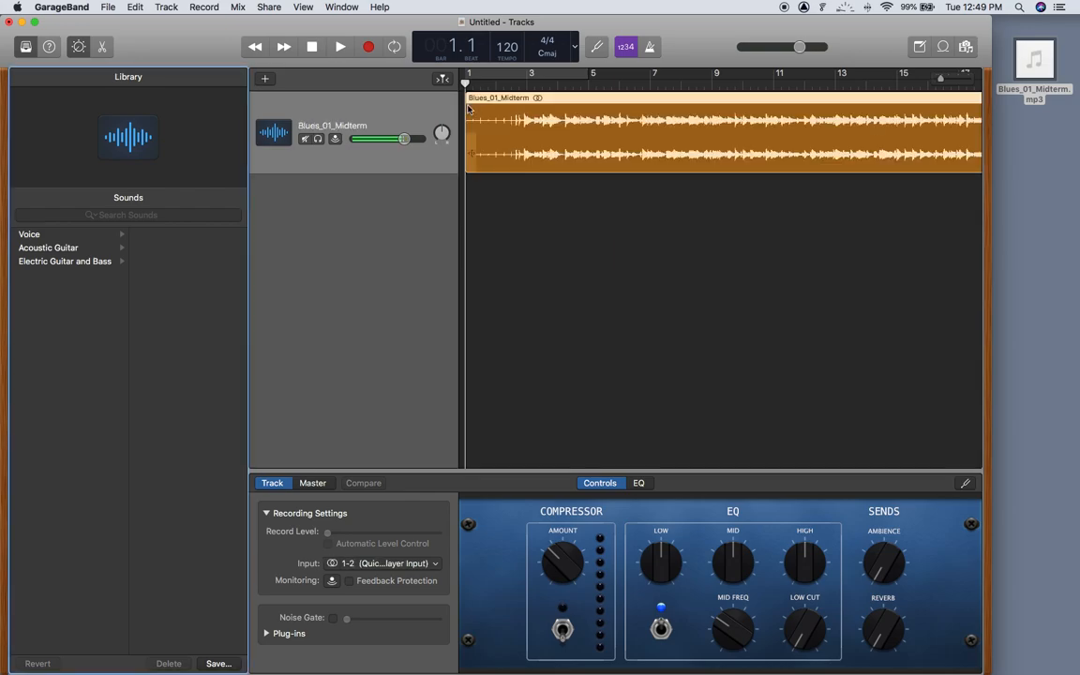
mouse_move(980, 670)
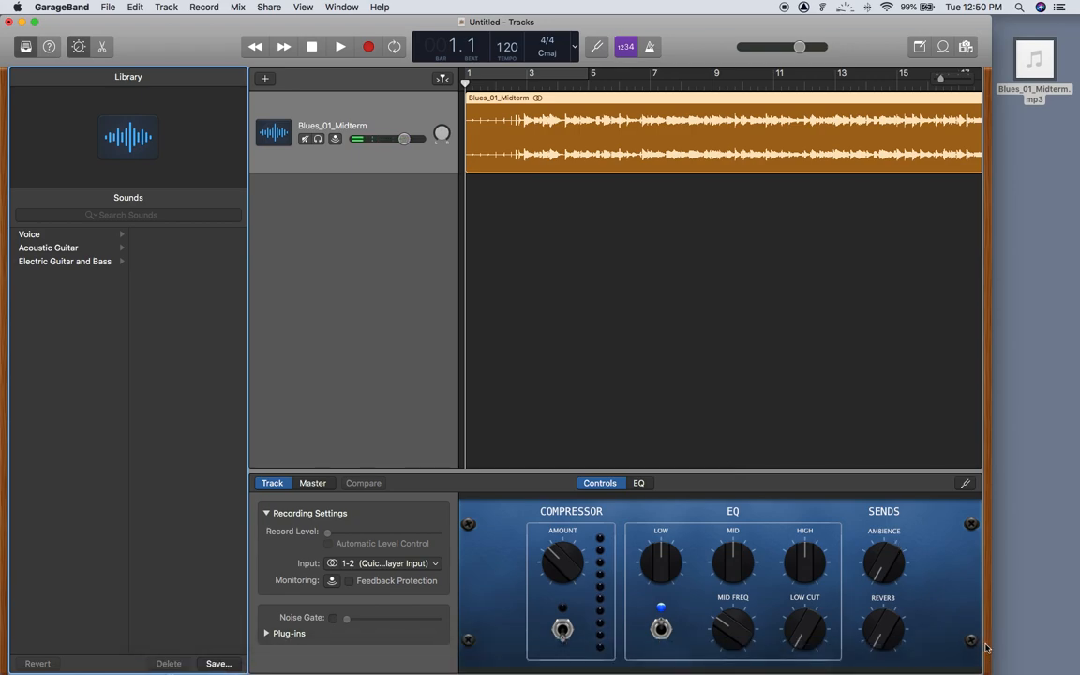
drag(989, 651, 1076, 654)
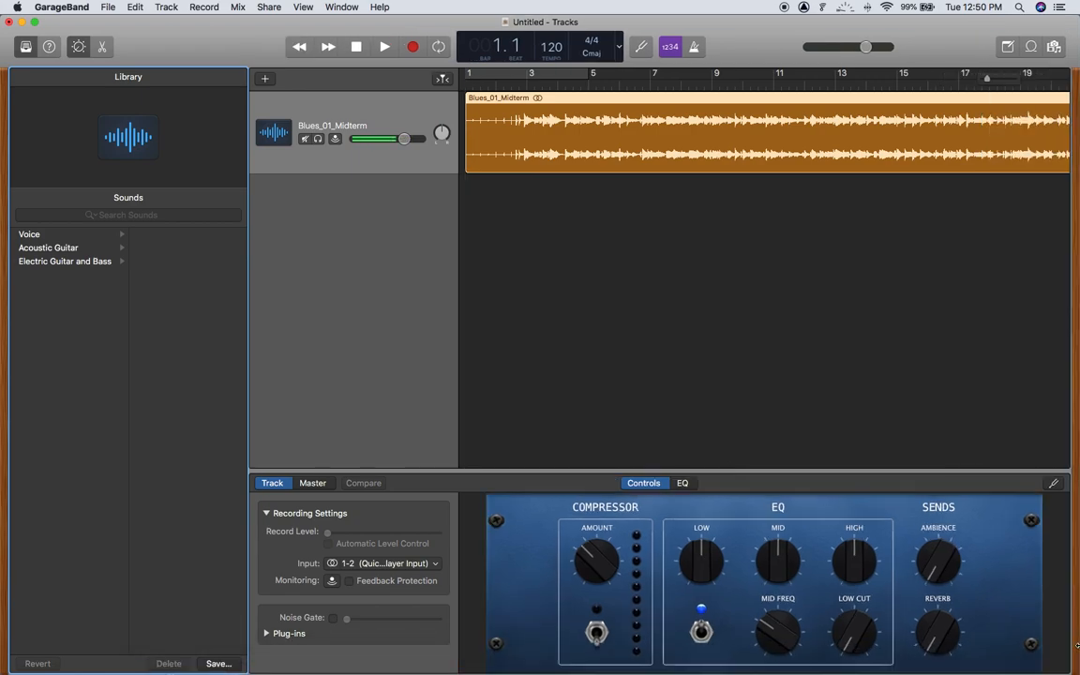
Play the imported blues recording in short passages, from the start and from where it was stopped, and return the playhead to the beginning.
click(384, 47)
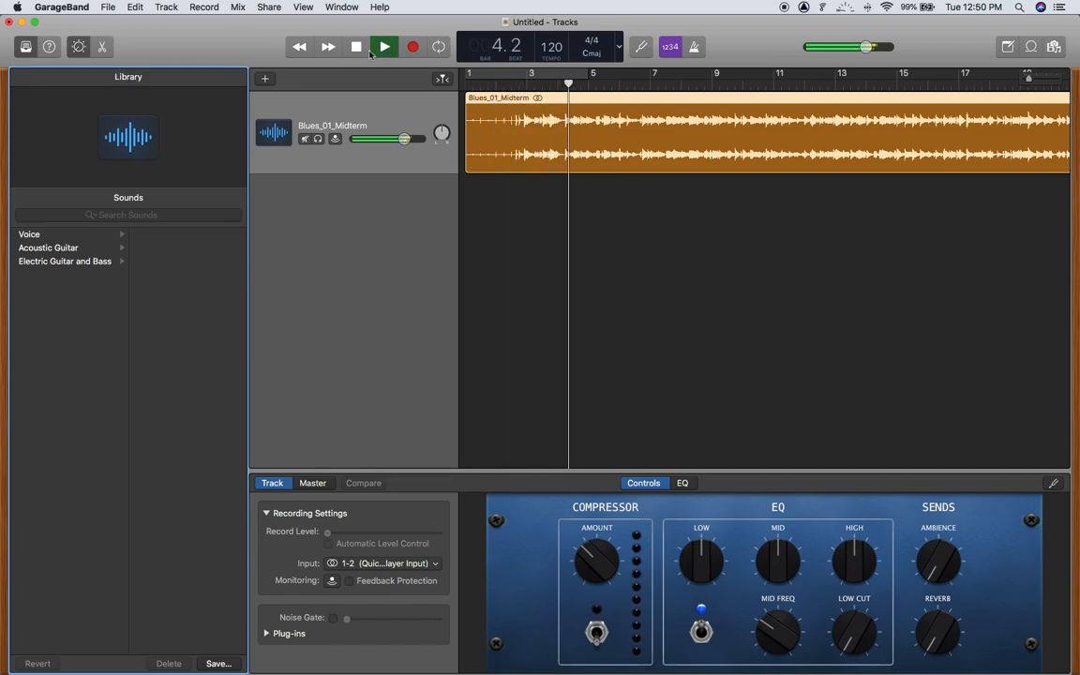
click(355, 49)
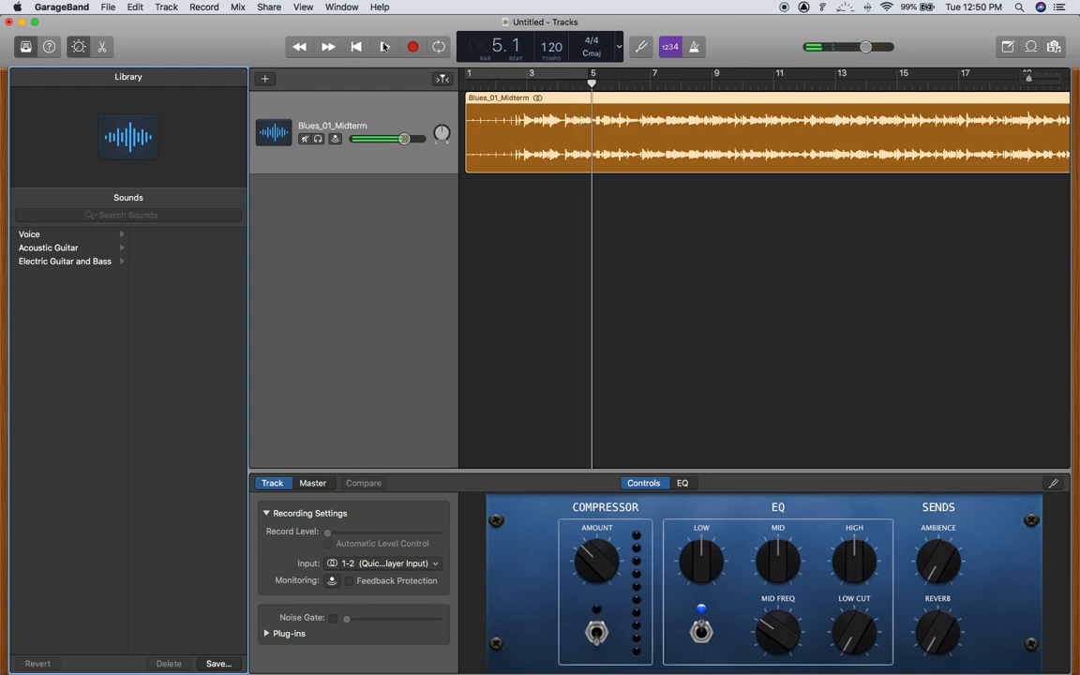
click(383, 46)
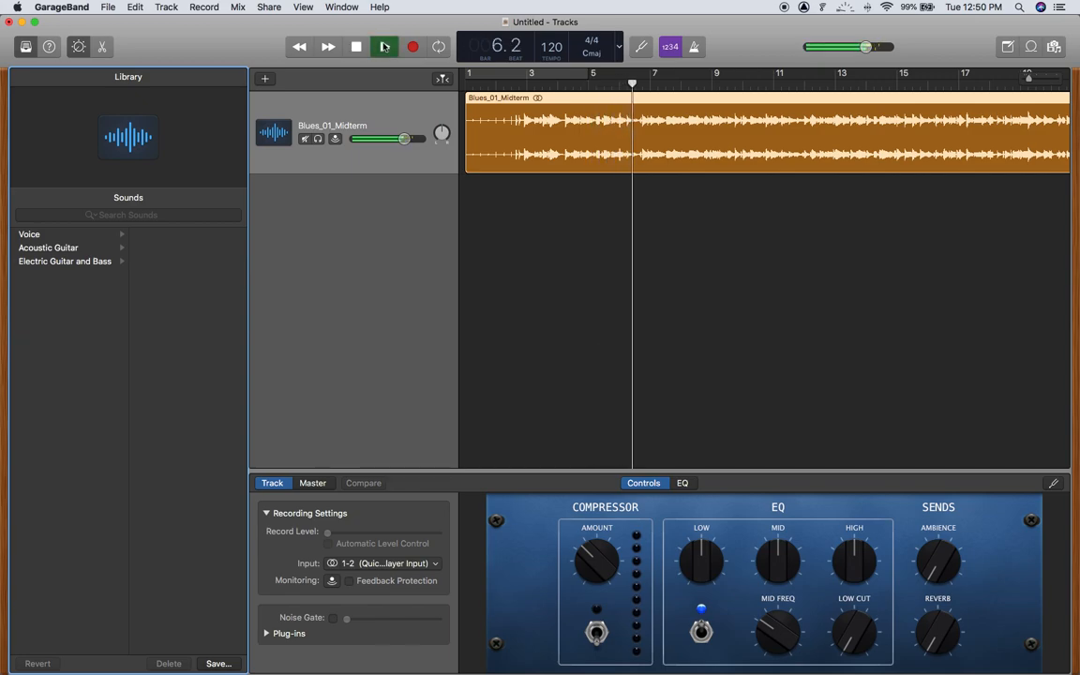
click(358, 47)
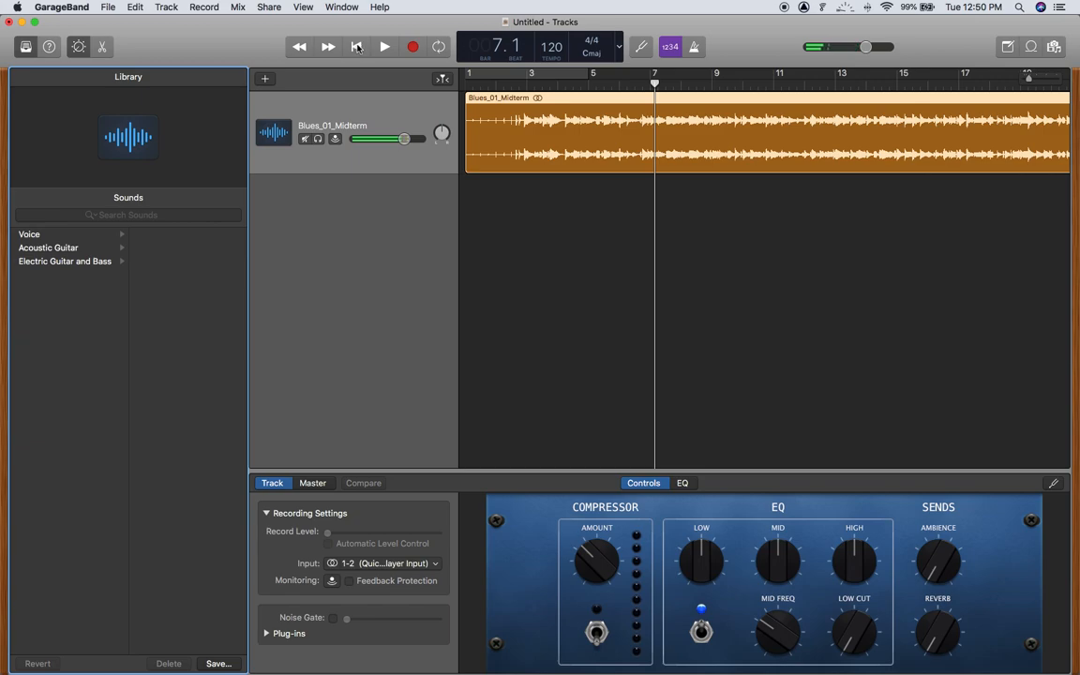
click(359, 47)
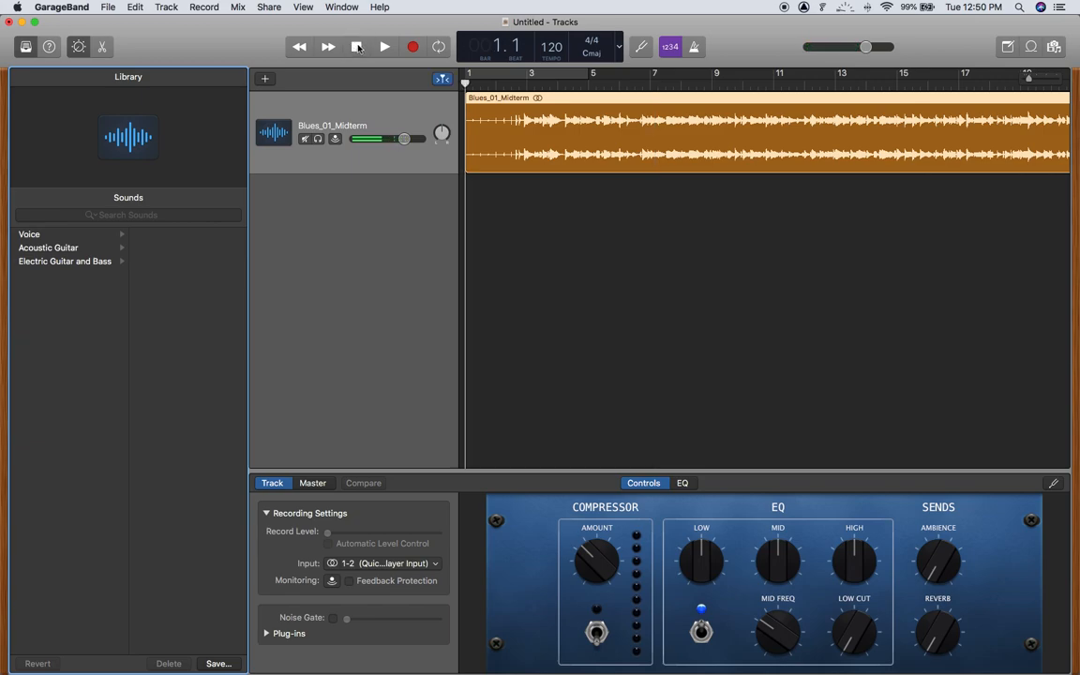
click(384, 47)
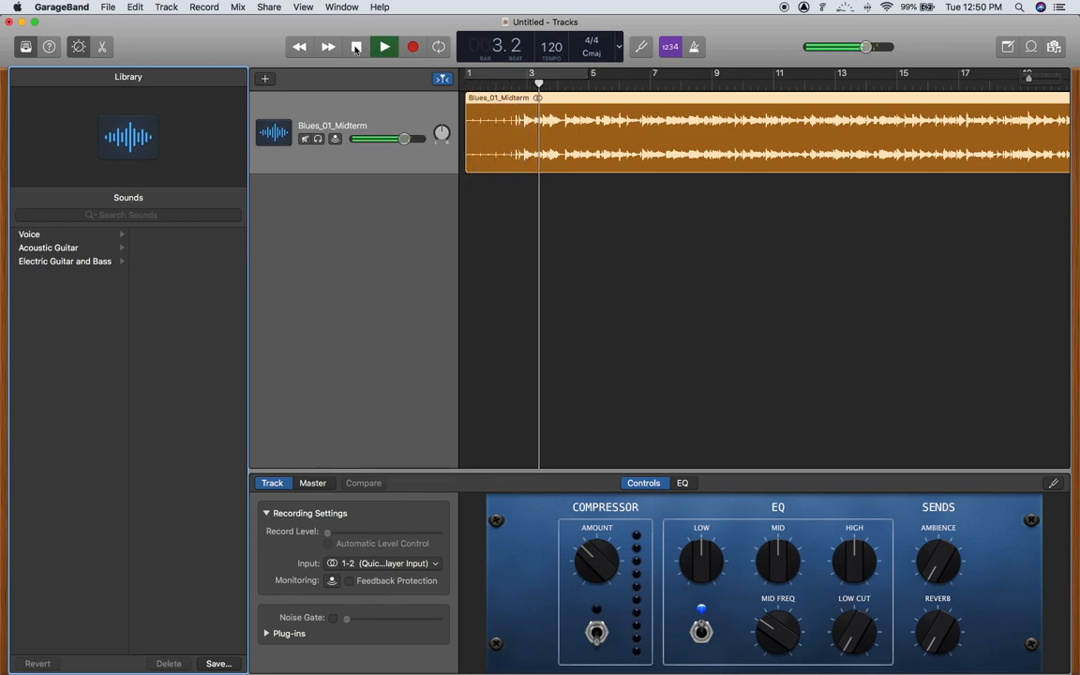
click(355, 48)
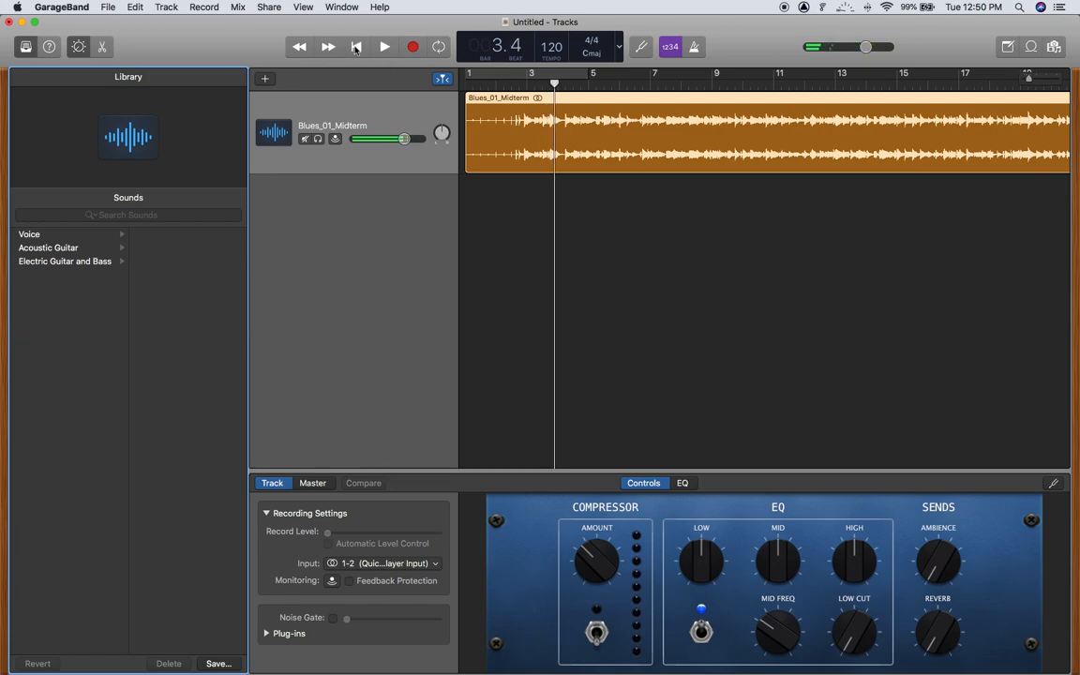
click(355, 48)
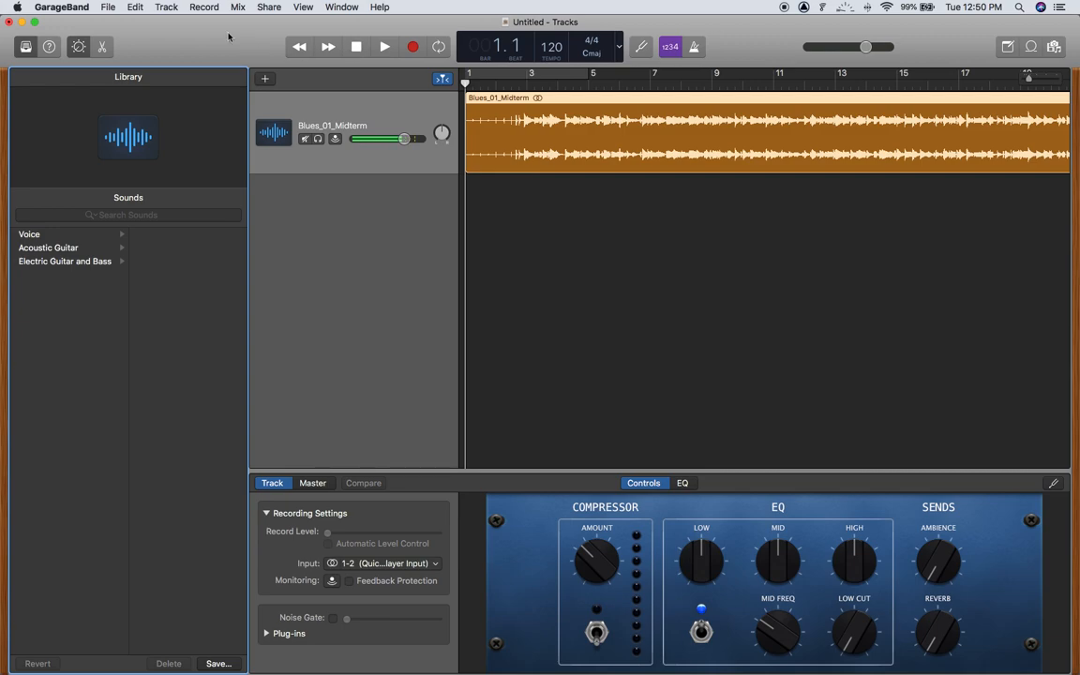
Save the project as "GarageBand Tutorial 01" on the Desktop and quit GarageBand.
click(109, 7)
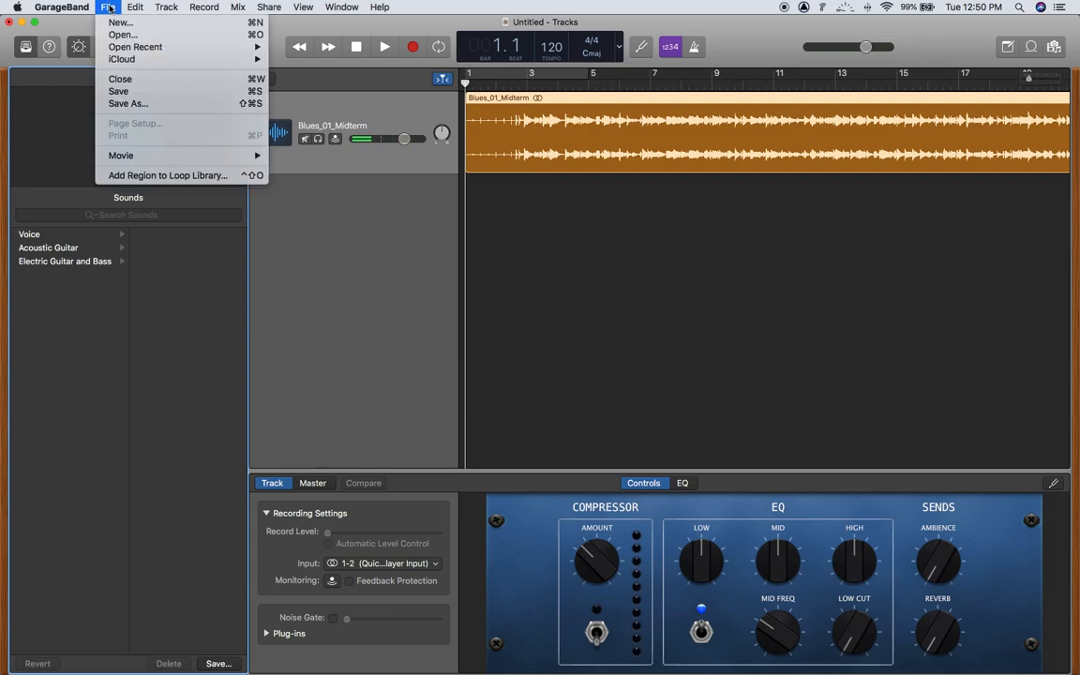
click(118, 104)
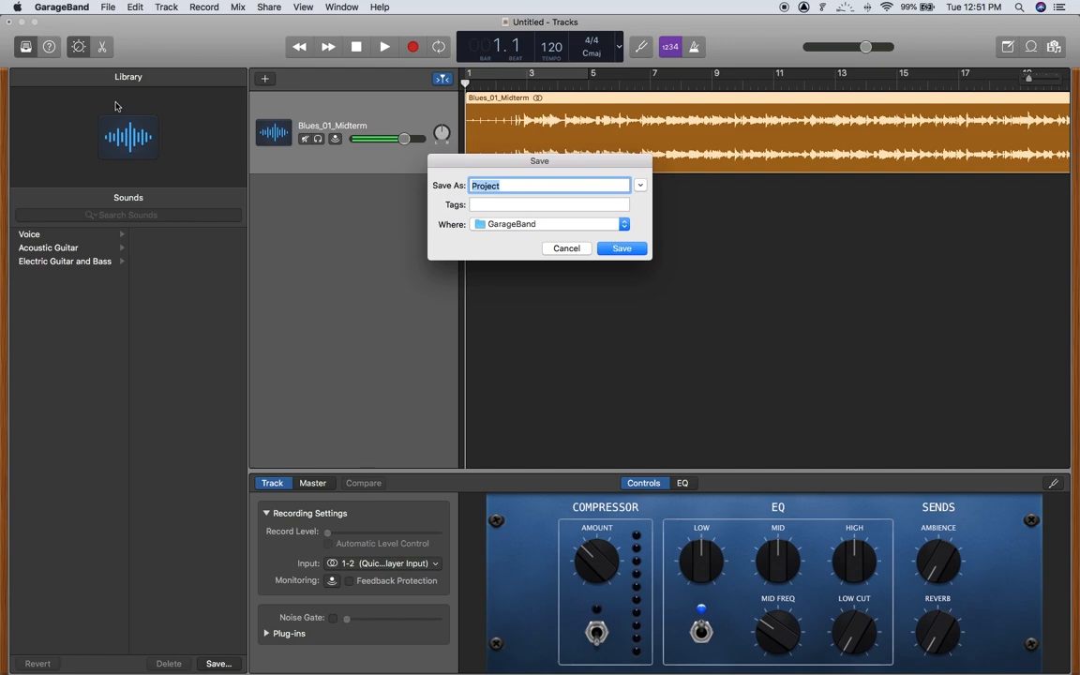
text(GarageBand Tutorial 01)
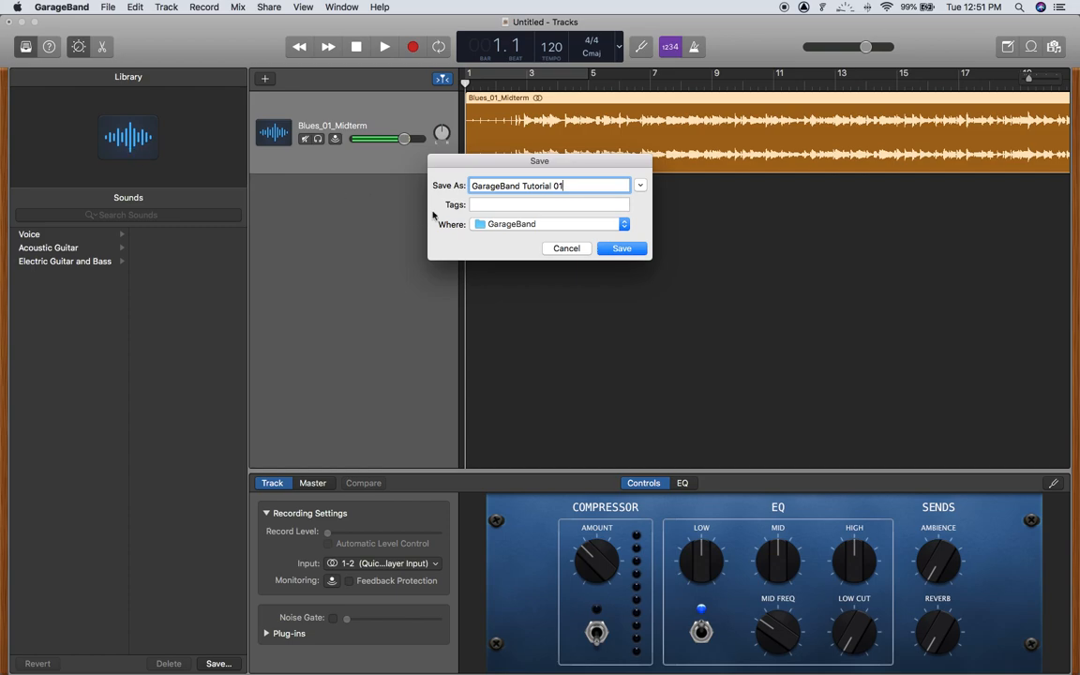
click(499, 226)
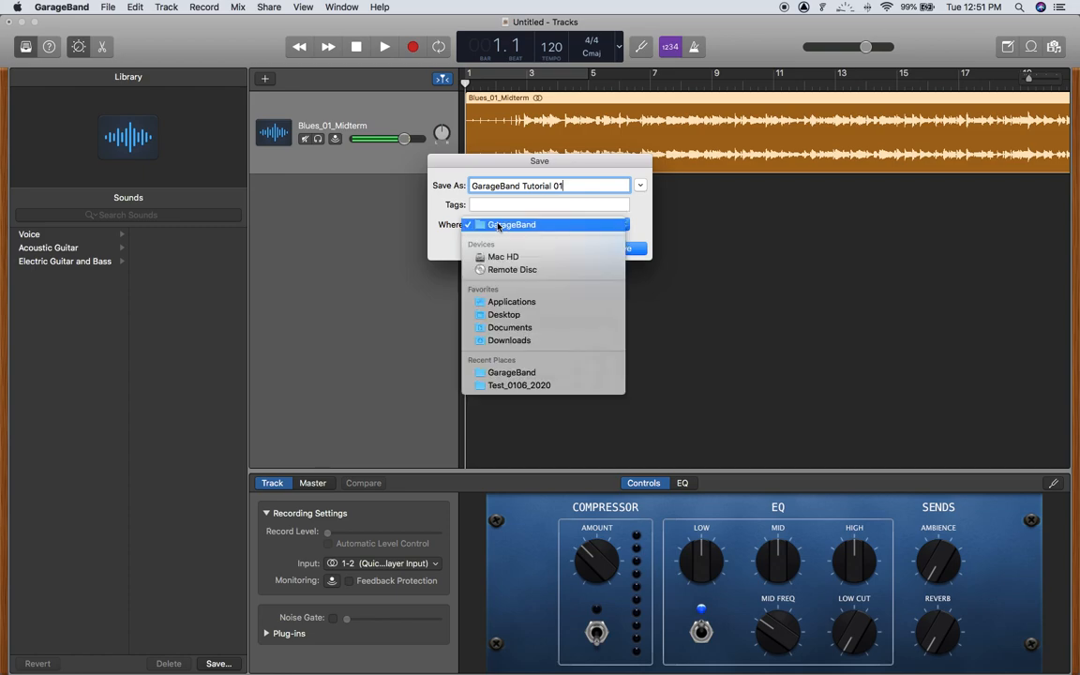
click(500, 317)
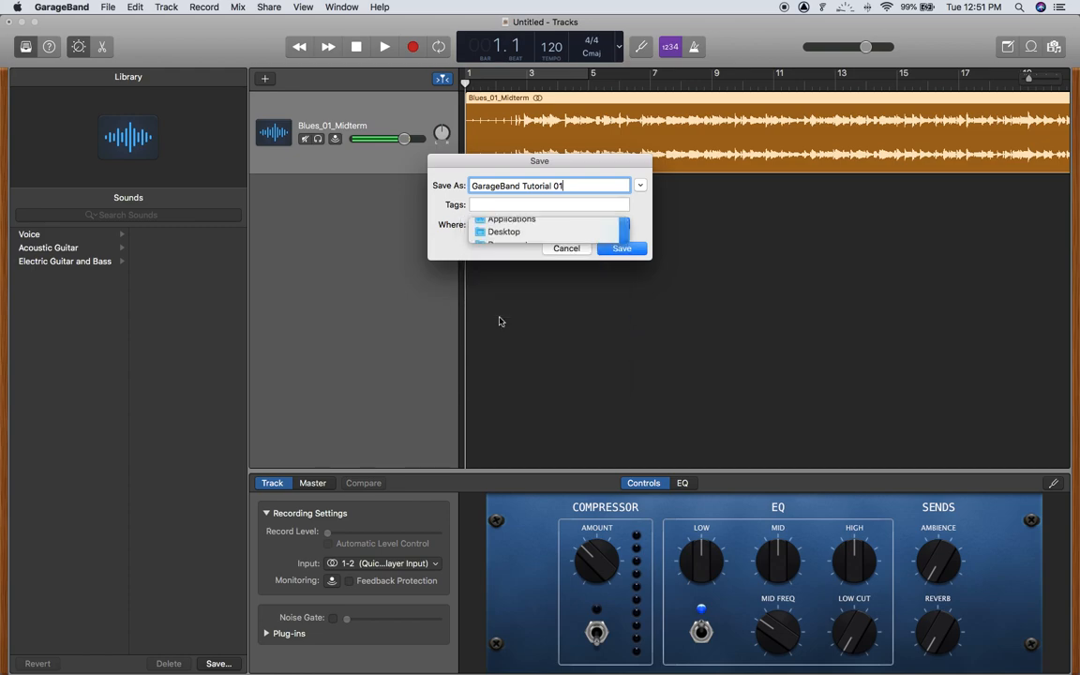
click(623, 248)
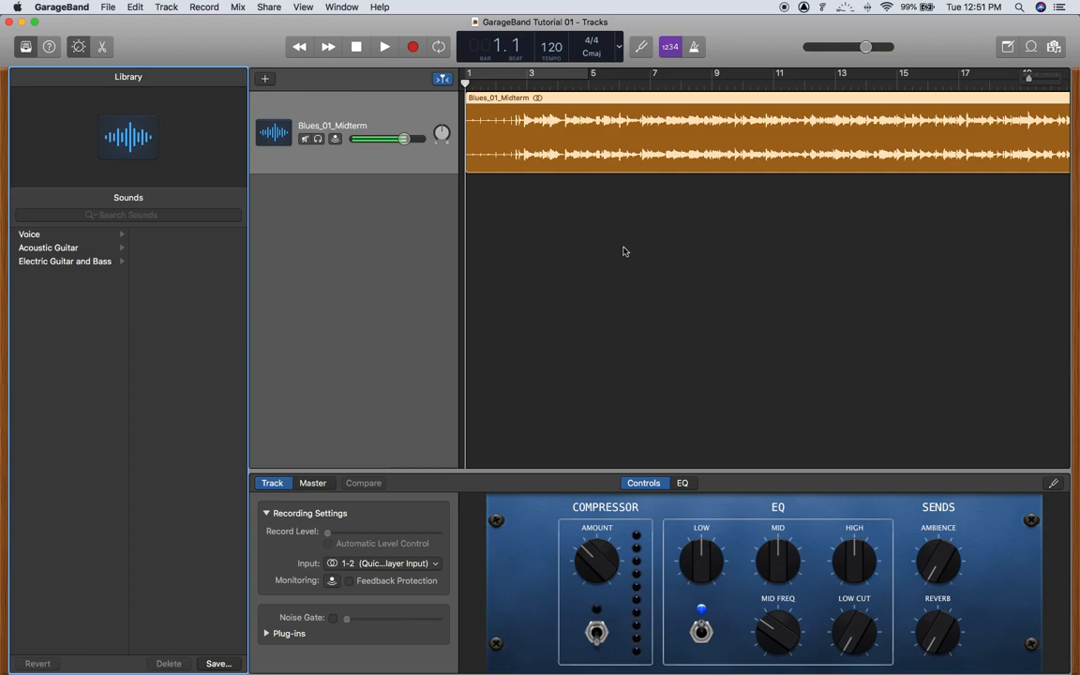
key(super+q)
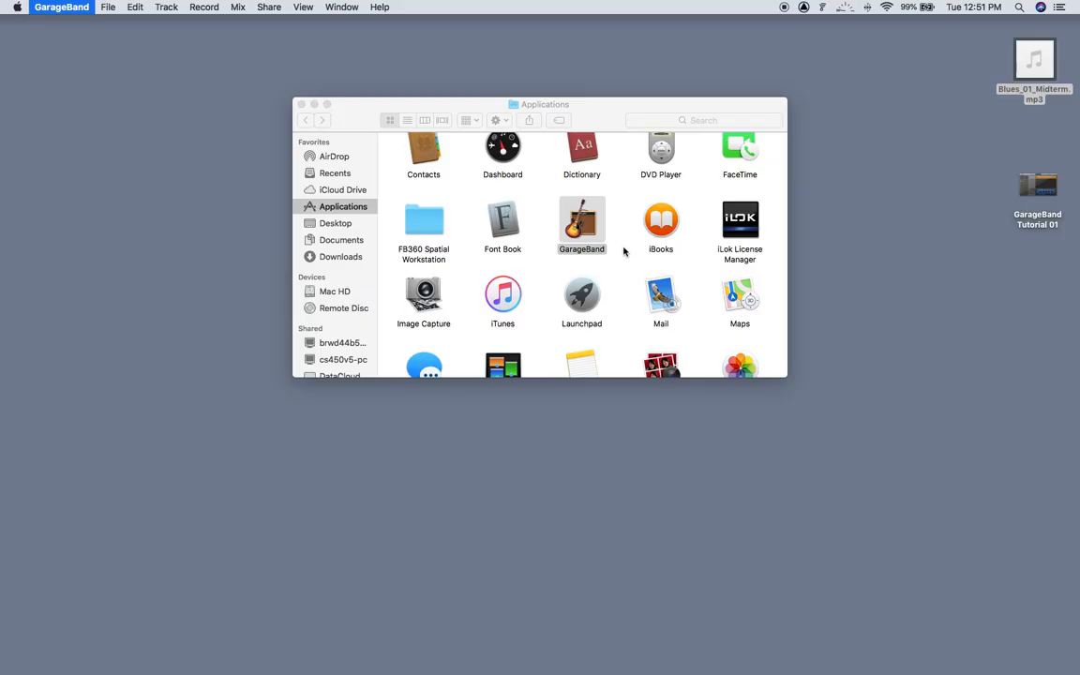